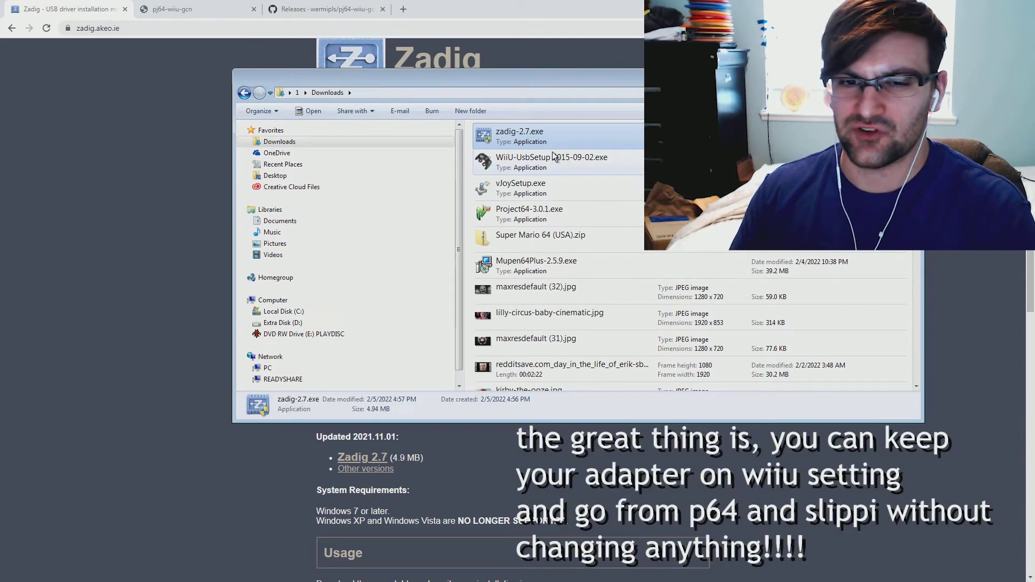
# Run zadig-2.7.exe from the Downloads folder and allow it to make changes to the computer
pyautogui.click(196, 192)
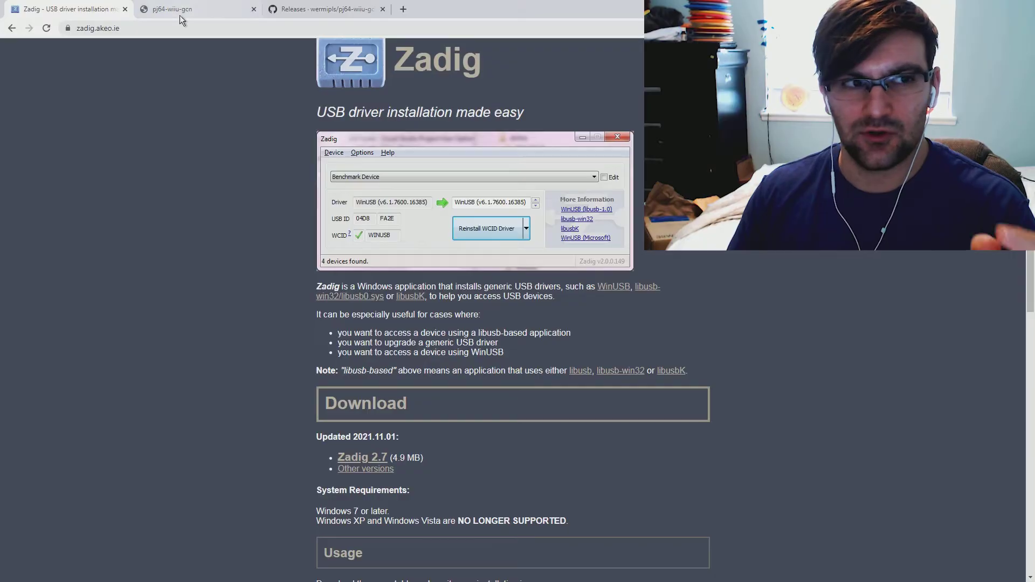
pyautogui.hotkey('alt', 'Tab')
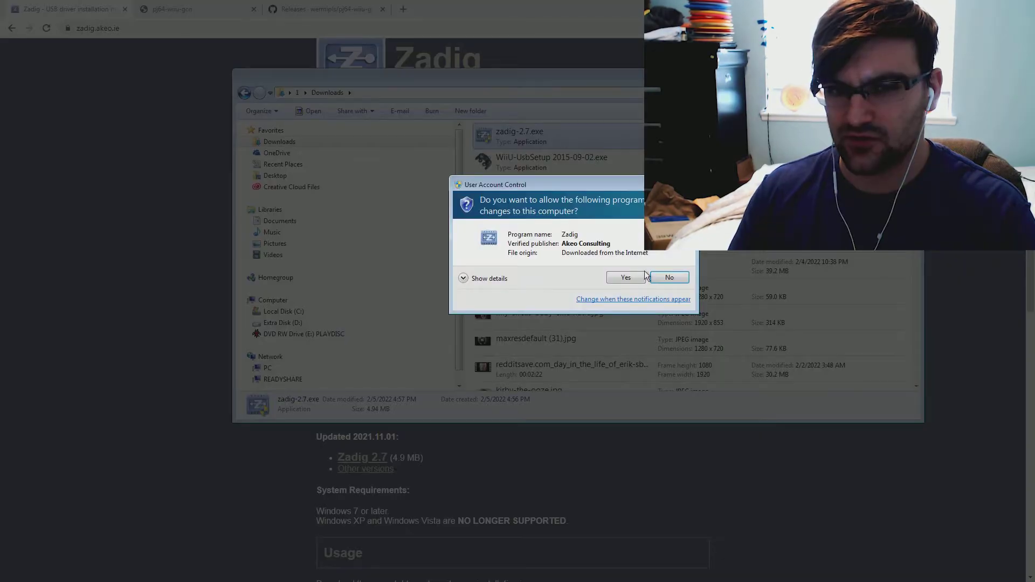
pyautogui.click(642, 279)
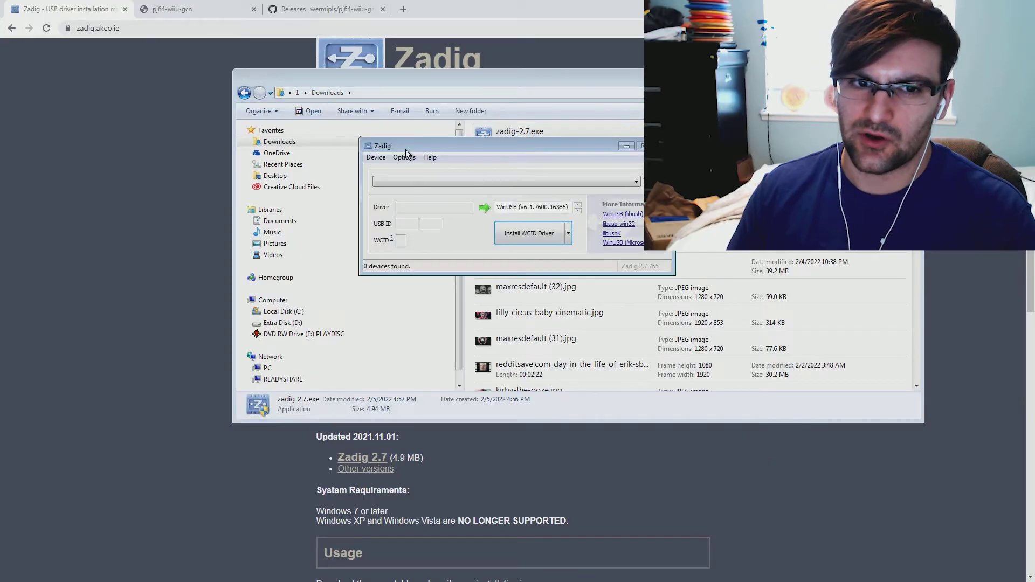
# List all connected USB devices in Zadig and select the WUP-028 adapter
pyautogui.click(403, 156)
pyautogui.click(408, 166)
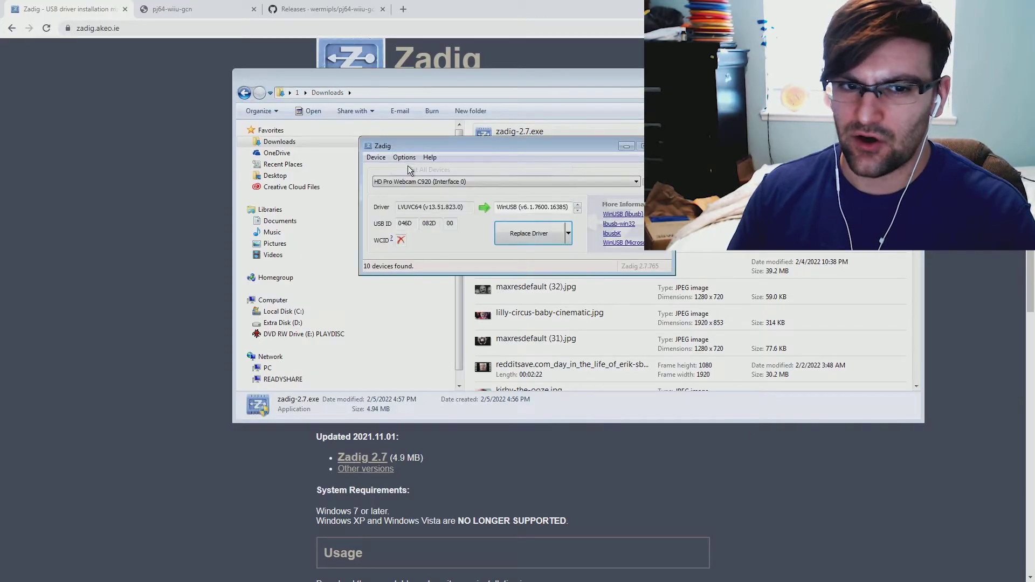
pyautogui.click(638, 183)
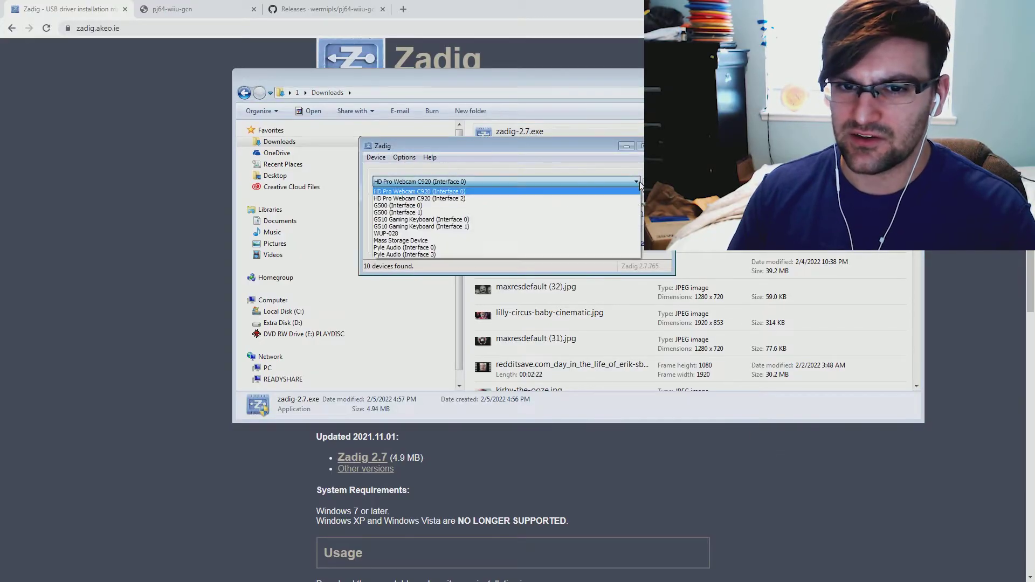
pyautogui.click(617, 233)
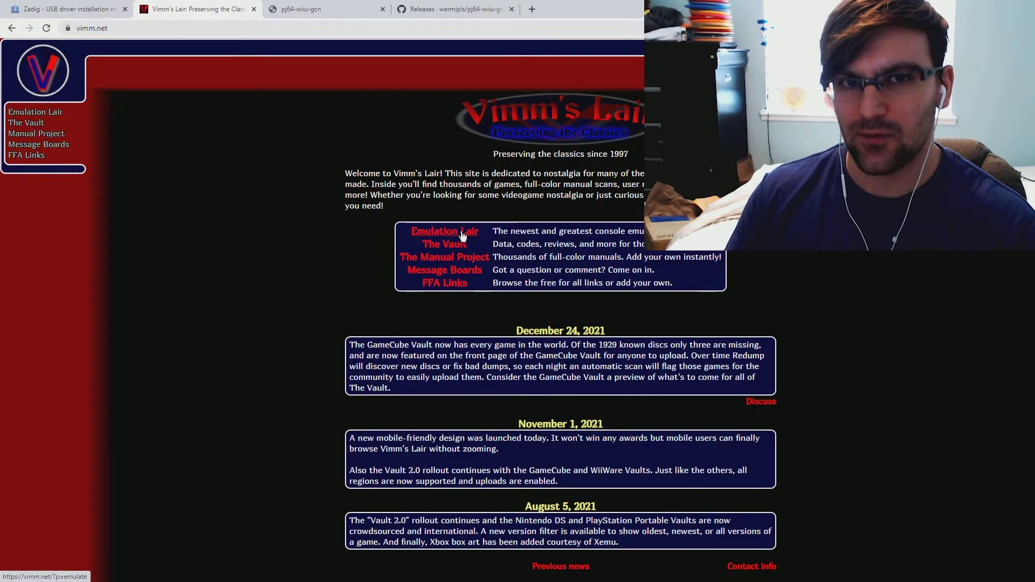
# Open the Emulation Lair on Vimm's Lair and find the Windows download of Project64 3.0.1 under Nintendo 64
pyautogui.click(462, 235)
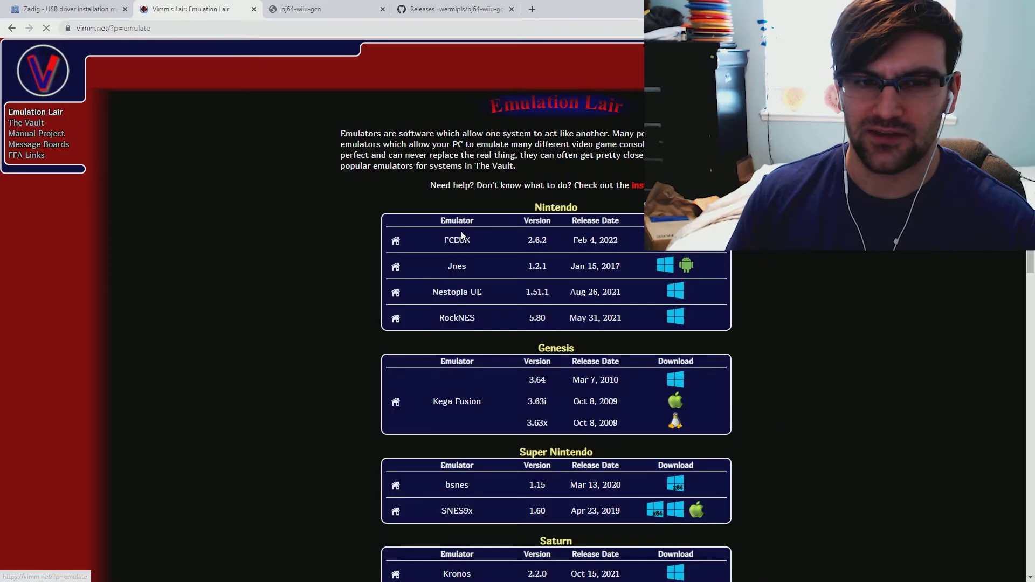
pyautogui.scroll(-5, 333, 242)
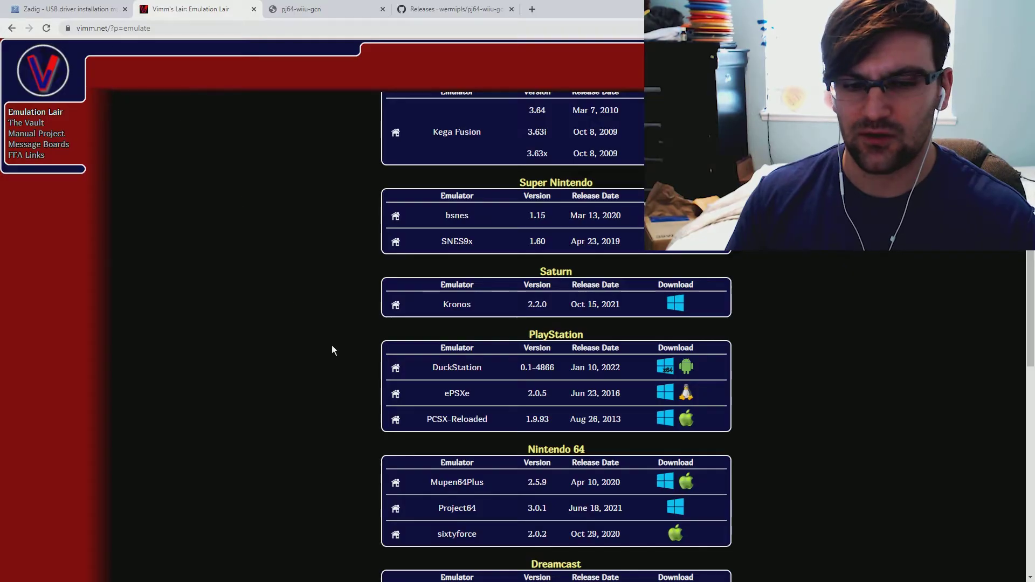
pyautogui.scroll(-2, 438, 388)
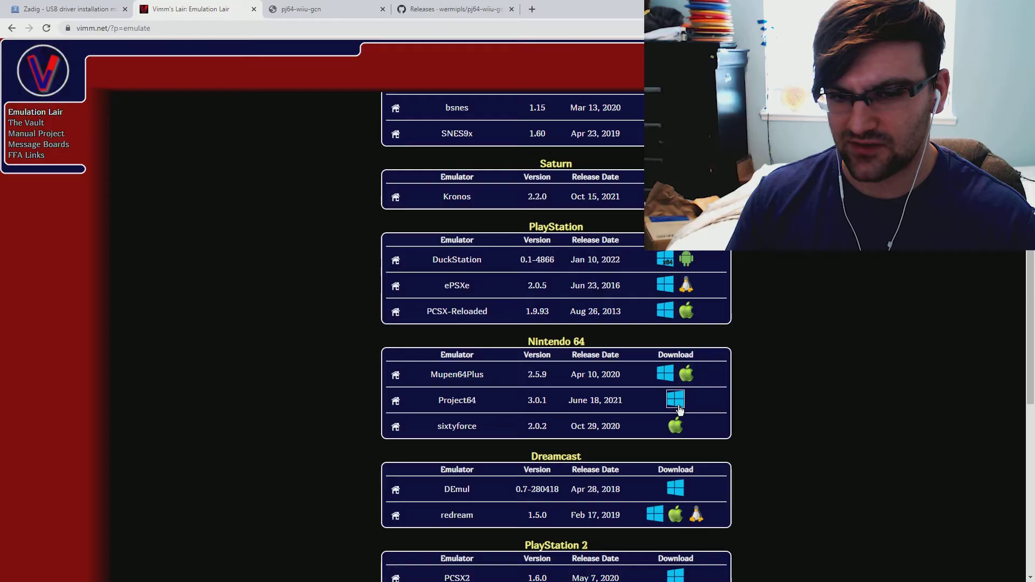
pyautogui.moveTo(583, 6); pyautogui.dragTo(519, 1)
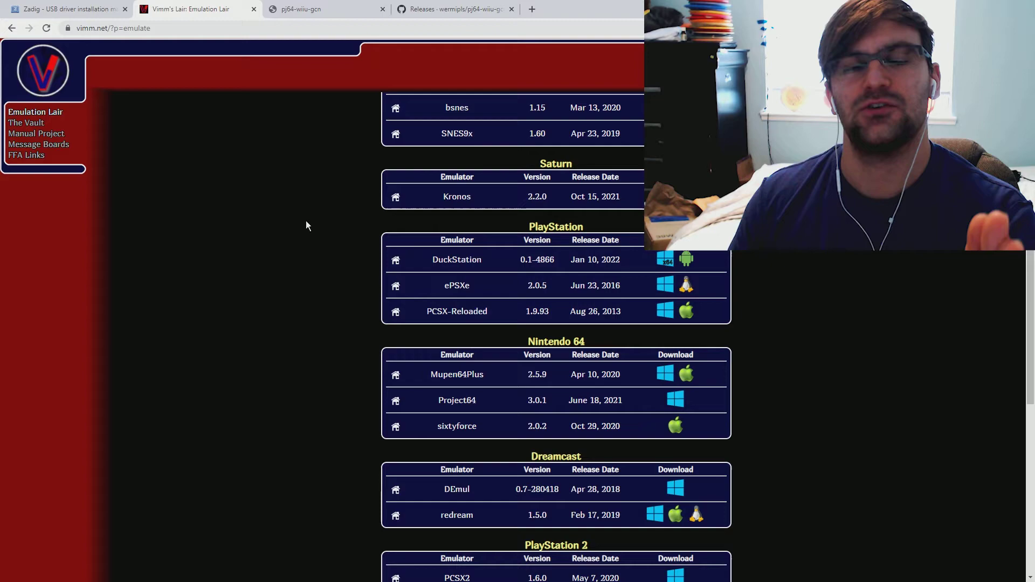
# Look over the pj64-wiiu-gcn v0.2.2 guide page and its notes on adapter support
pyautogui.click(302, 9)
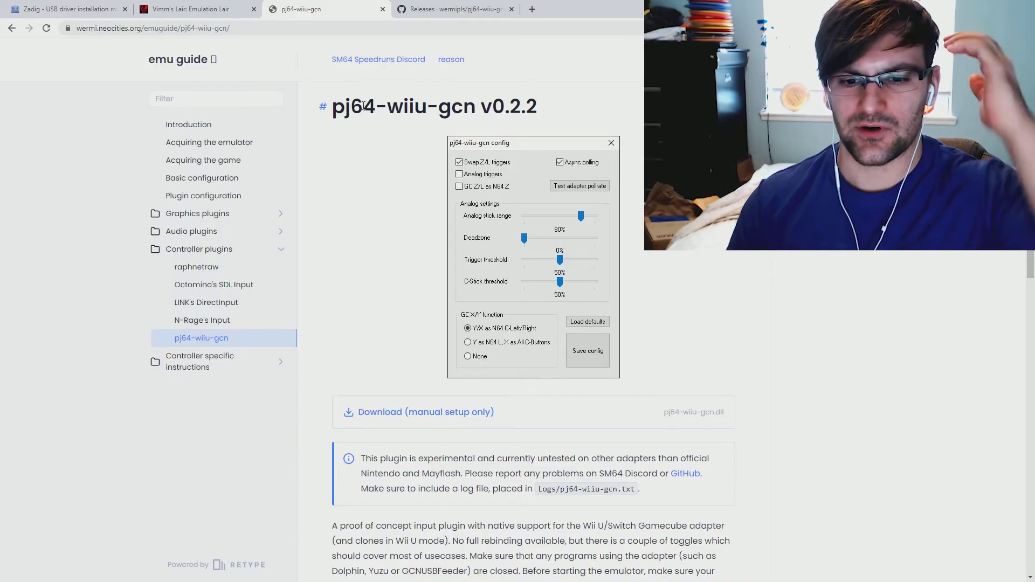
pyautogui.scroll(-1, 441, 418)
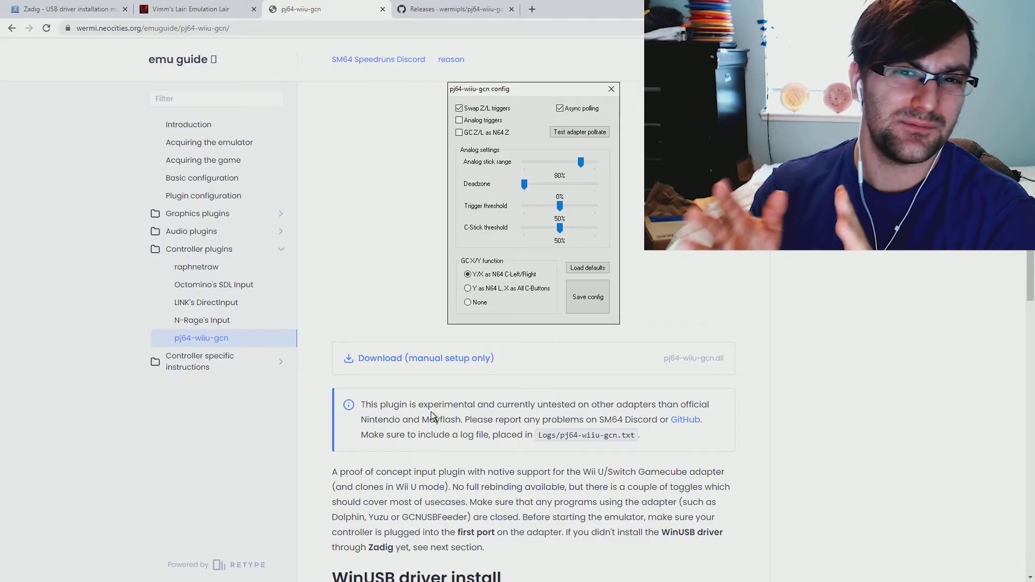
pyautogui.scroll(1, 431, 412)
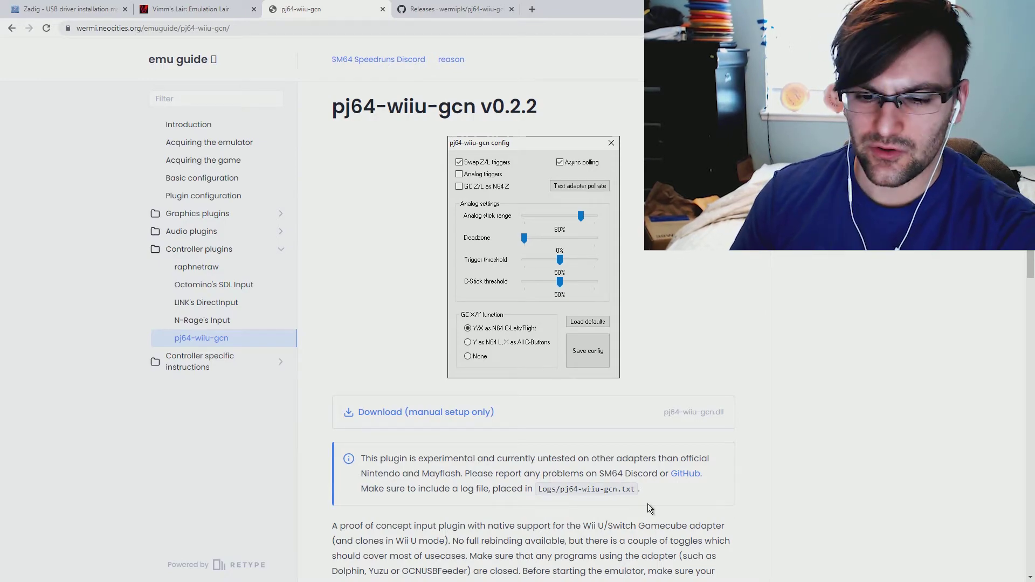
# Download pj64-wiiu-gcn.dll from the latest v0.2.2 release on GitHub and keep the flagged file
pyautogui.click(461, 8)
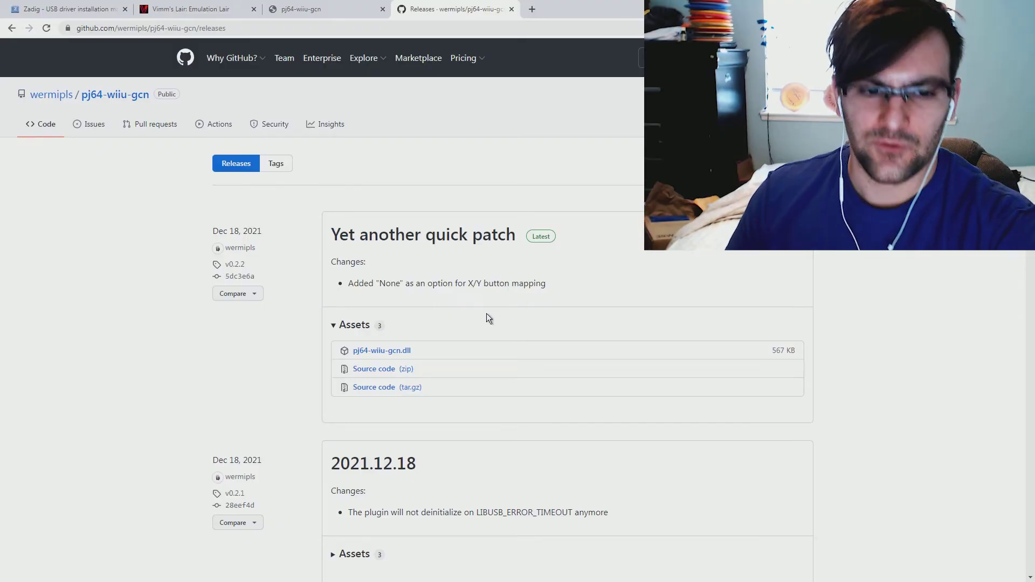
pyautogui.click(394, 353)
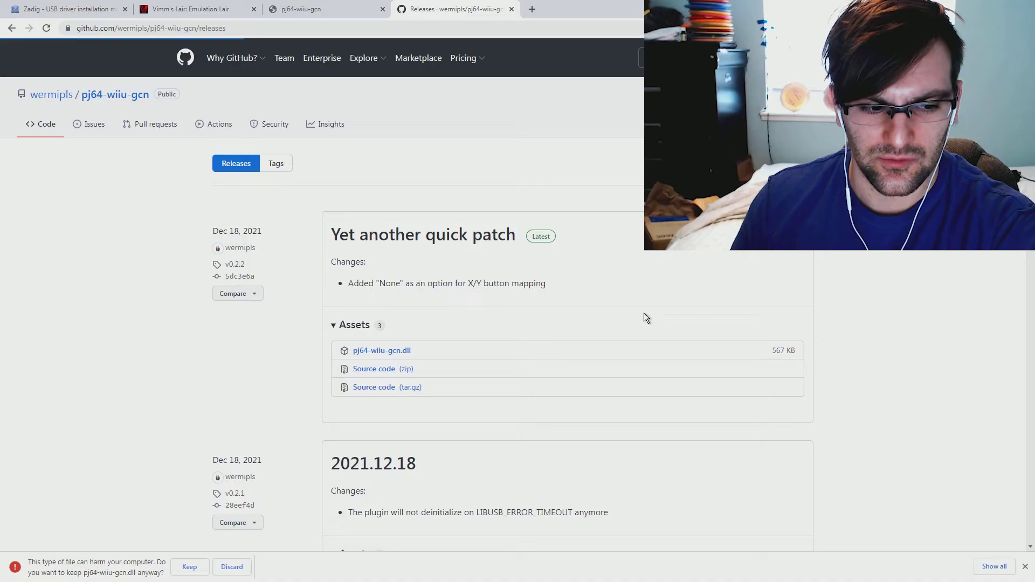
pyautogui.click(180, 572)
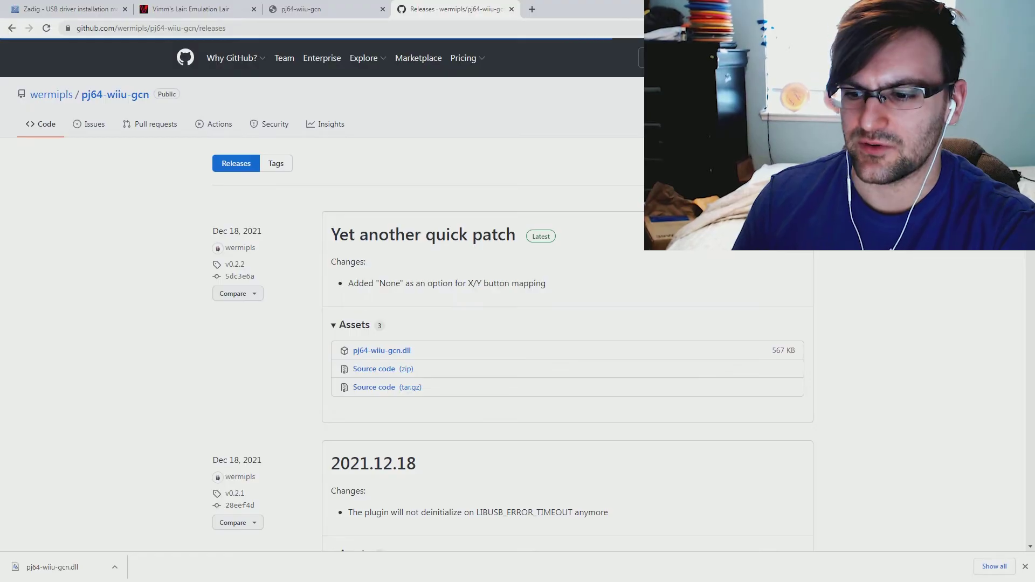
# Open the Downloads folder in a file window and cut pj64-wiiu-gcn.dll
pyautogui.press('super+e')
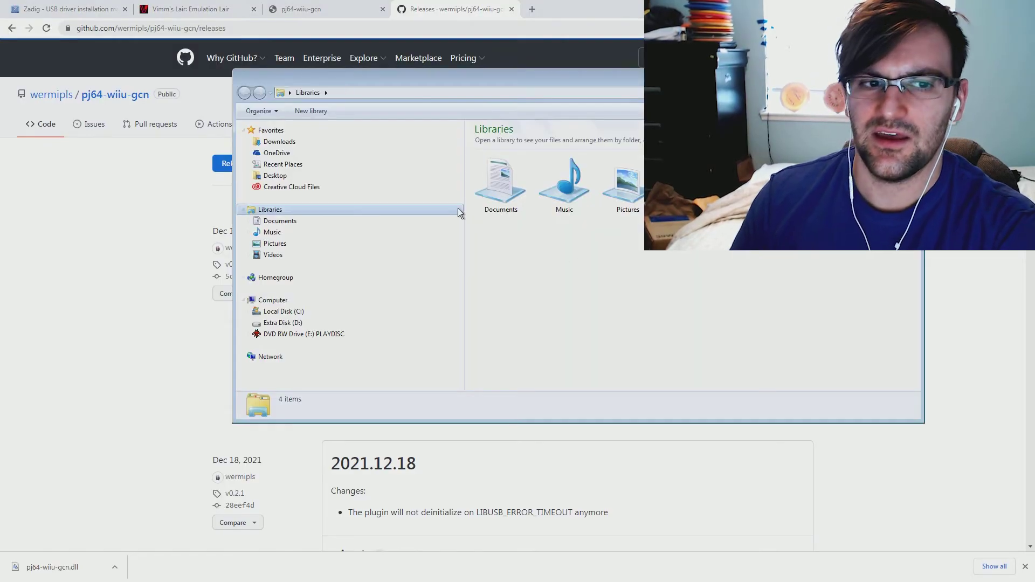
pyautogui.click(406, 144)
pyautogui.rightClick(524, 130)
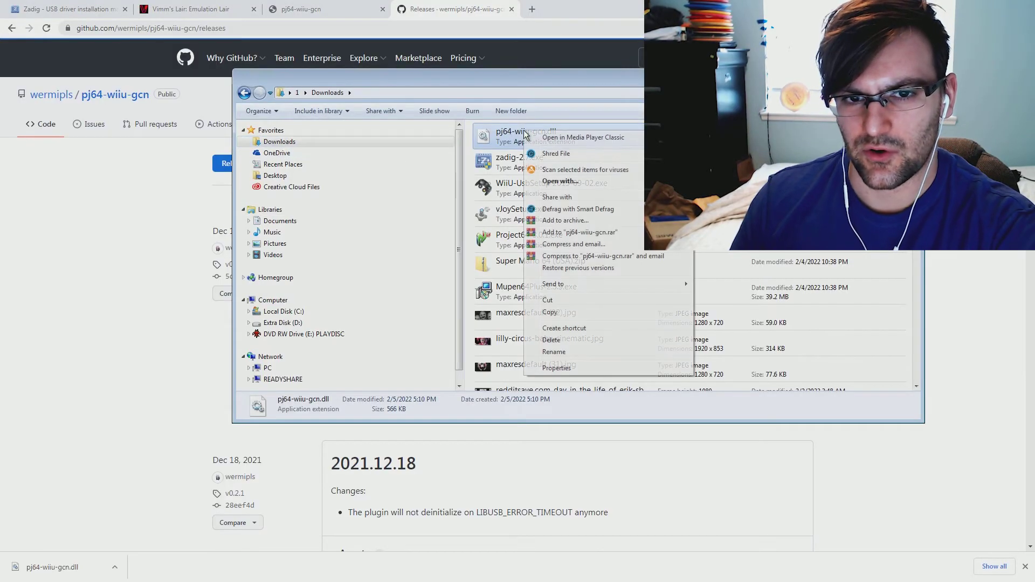
pyautogui.click(570, 298)
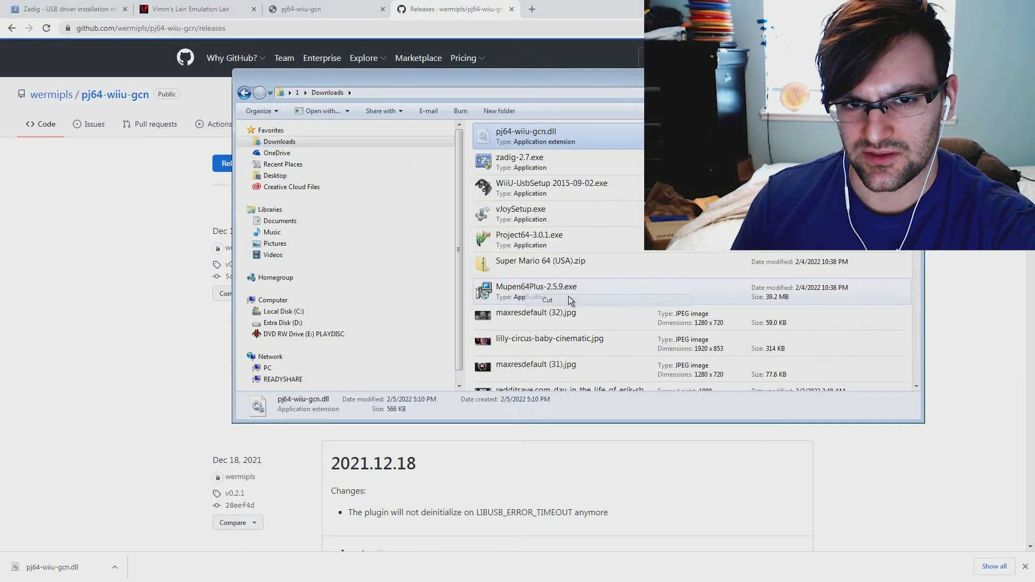
# Paste the plugin file into Project64 Dev 3.0\Plugin\Input on Extra Disk (D:)
pyautogui.click(355, 325)
pyautogui.click(579, 256)
pyautogui.scroll(-5, 665, 251)
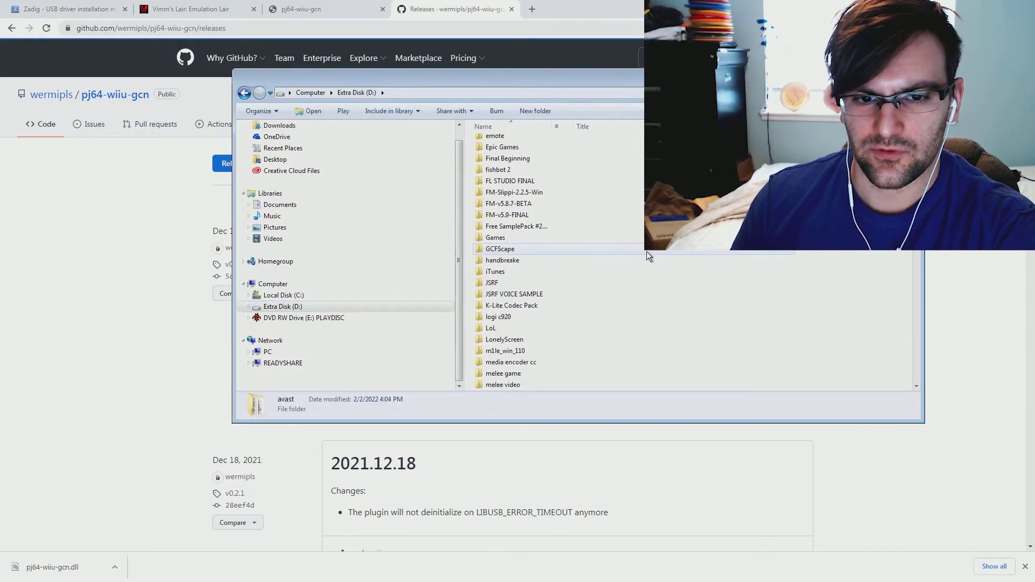
pyautogui.scroll(-12, 647, 251)
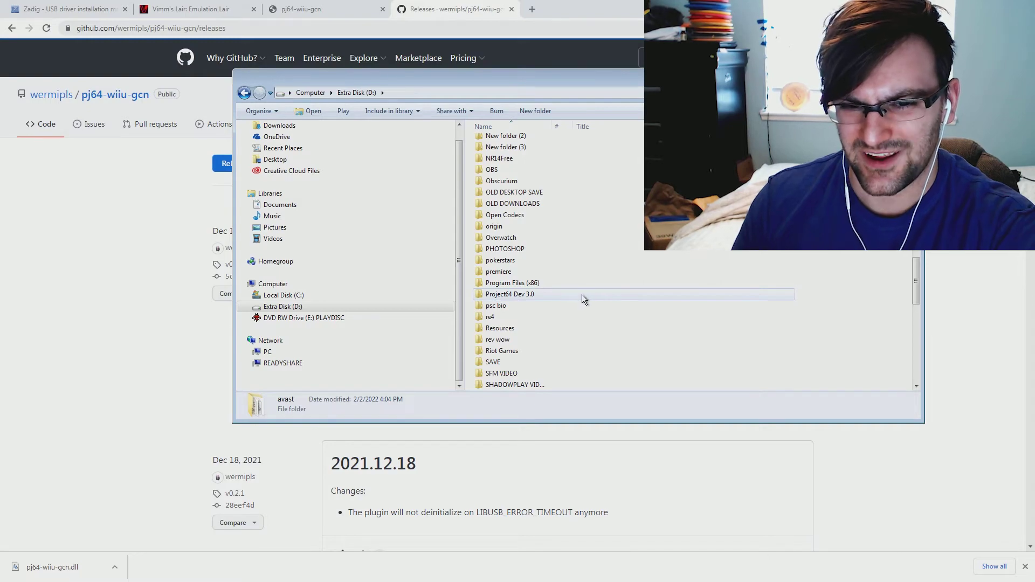
pyautogui.click(582, 298)
pyautogui.doubleClick(596, 294)
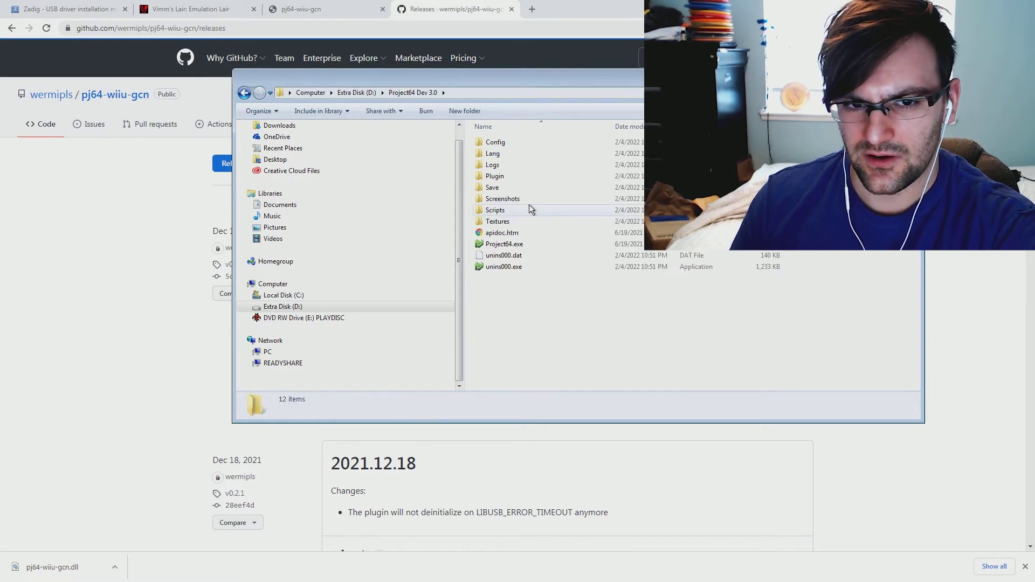
pyautogui.doubleClick(533, 177)
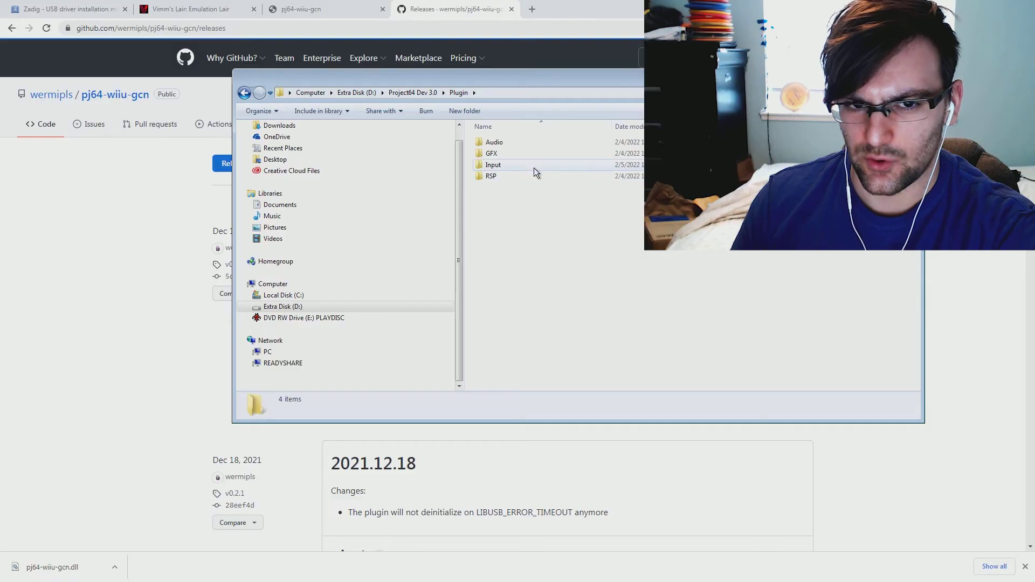
pyautogui.doubleClick(536, 167)
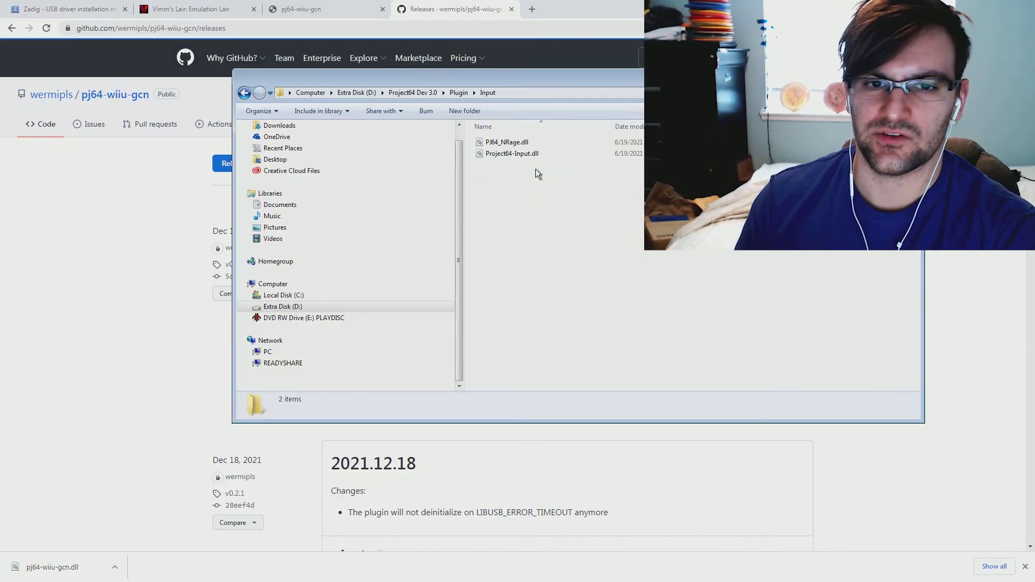
pyautogui.rightClick(535, 169)
pyautogui.click(577, 242)
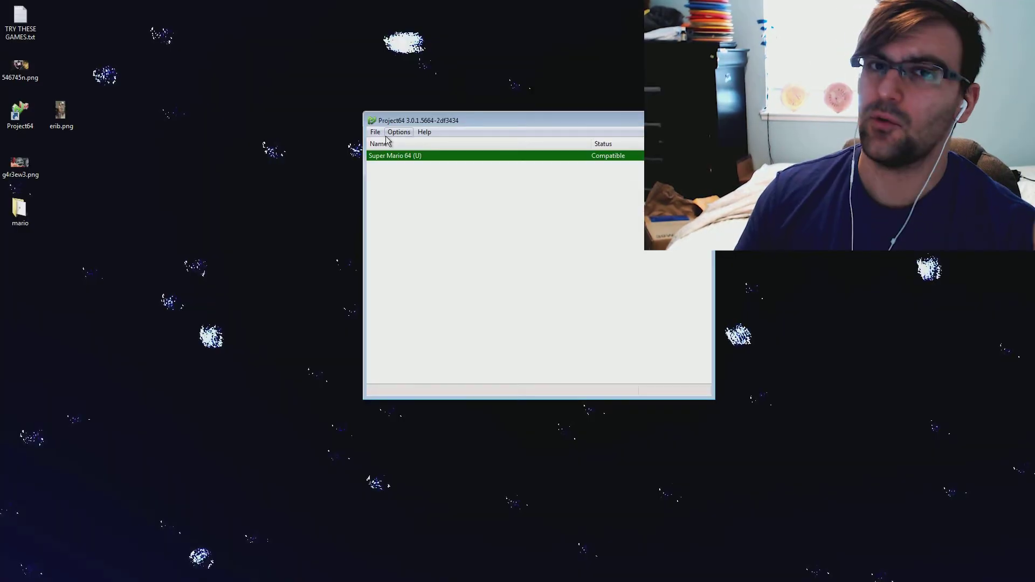
# In Project64's configuration, set the input (controller) plugin to pj64-wiiu-gcn v0.2.2 and apply it
pyautogui.click(400, 133)
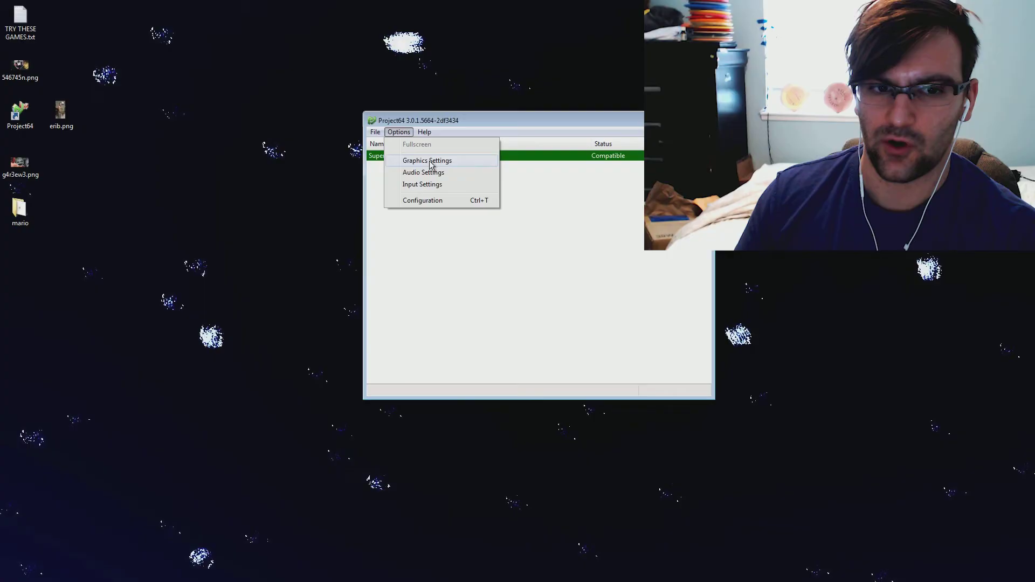
pyautogui.click(439, 200)
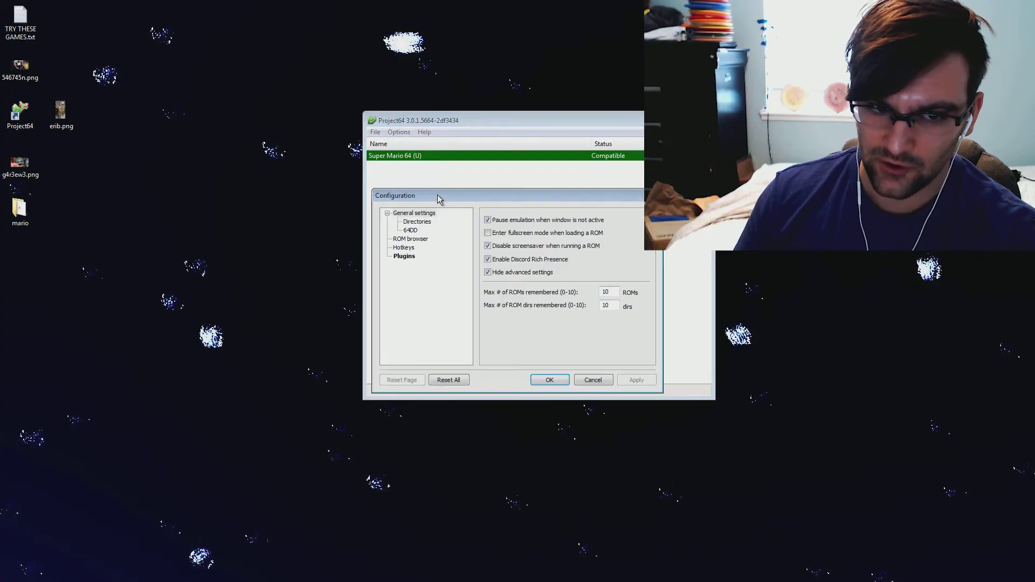
pyautogui.click(411, 258)
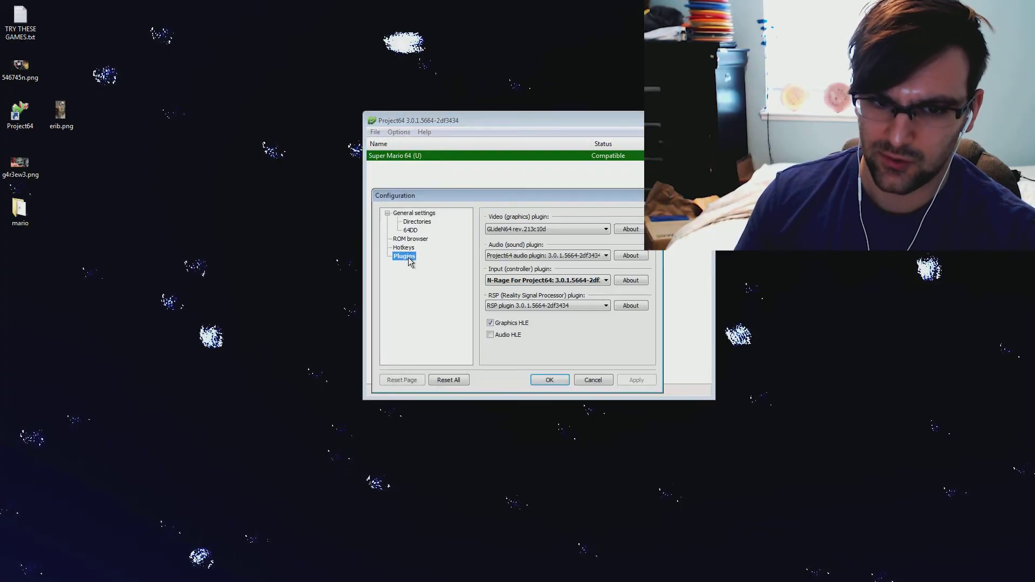
pyautogui.click(576, 280)
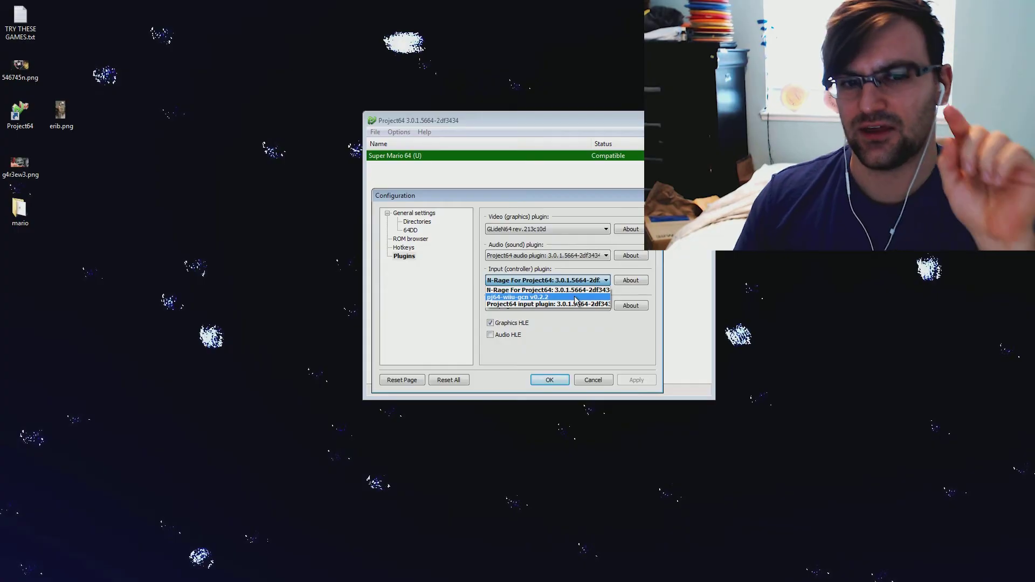
pyautogui.click(576, 297)
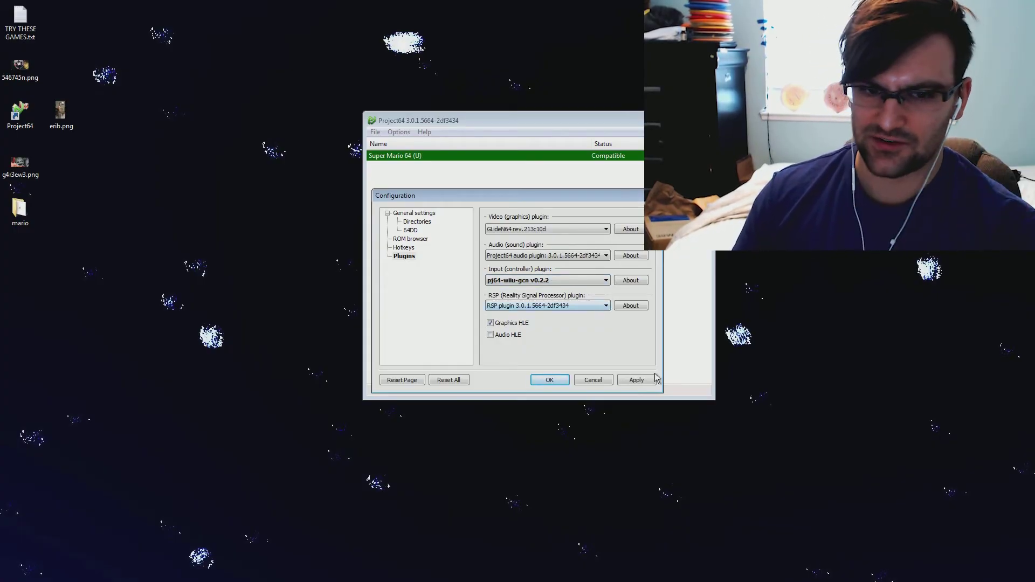
pyautogui.click(637, 381)
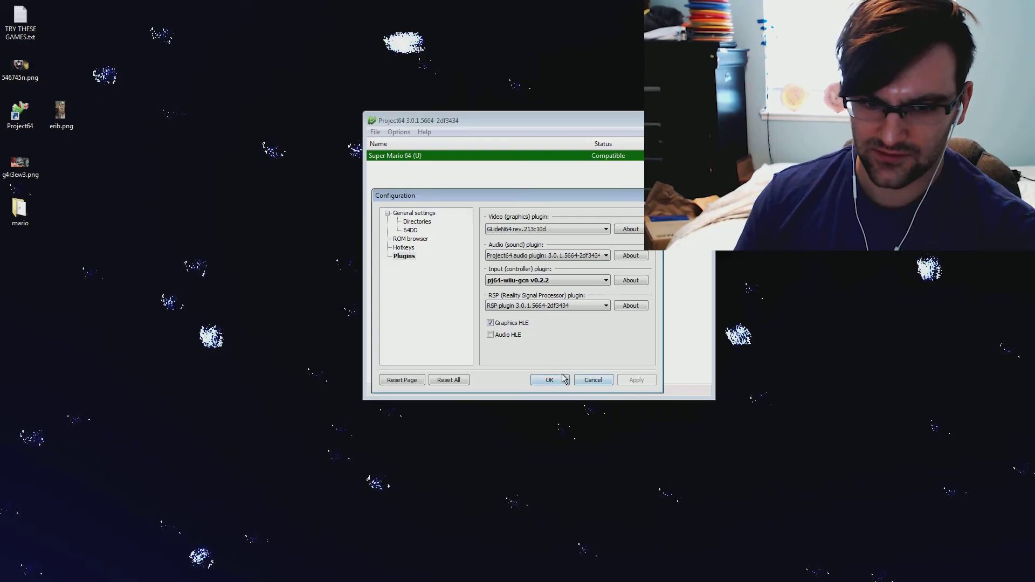
pyautogui.click(563, 380)
# Review the input settings of the pj64-wiiu-gcn plugin, then close them without changing anything
pyautogui.click(399, 132)
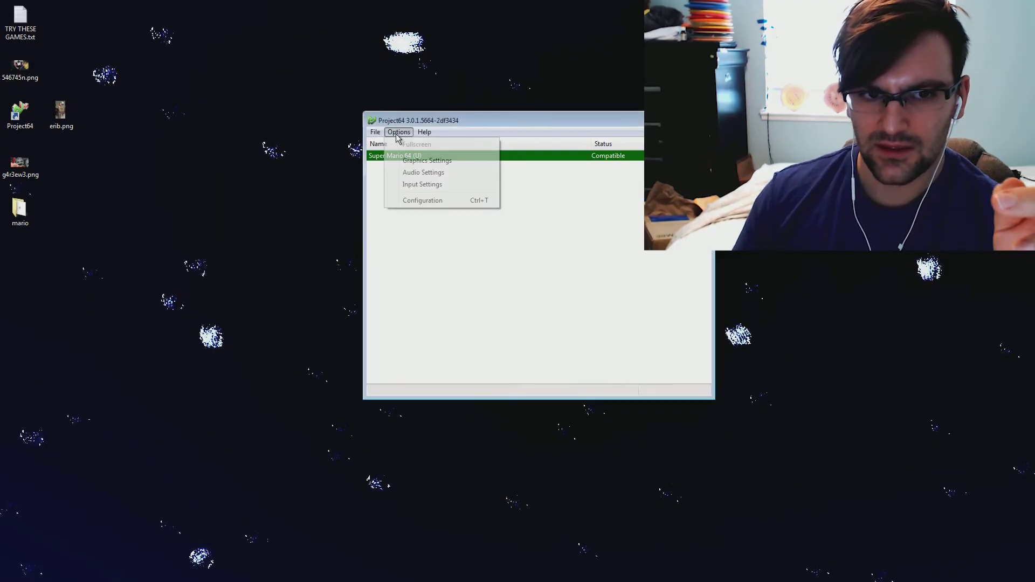
pyautogui.click(423, 186)
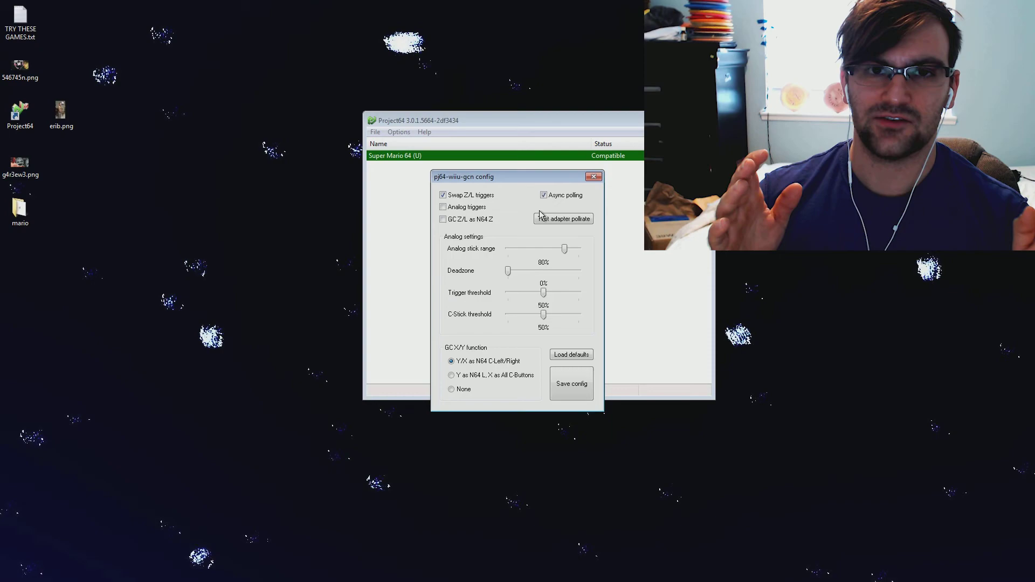
pyautogui.moveTo(546, 180); pyautogui.dragTo(551, 151)
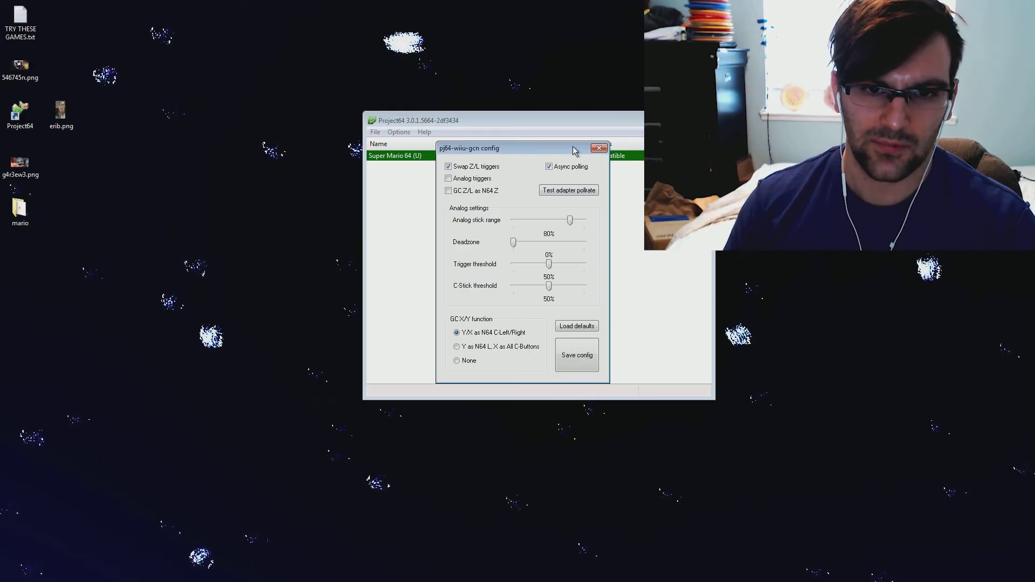
pyautogui.click(606, 150)
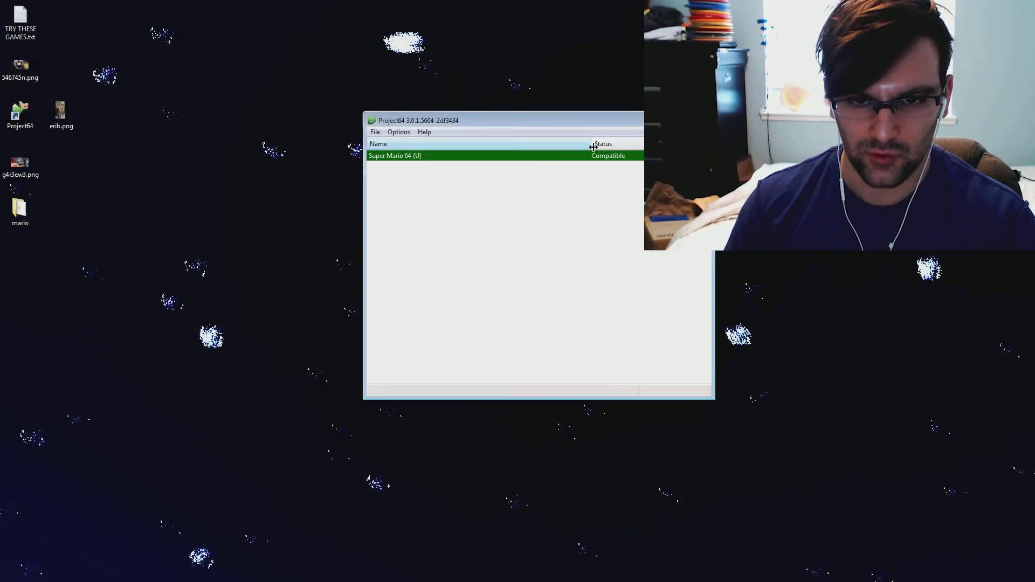
# Launch Super Mario 64 (U) and advance from the title screen to the file selection
pyautogui.doubleClick(524, 155)
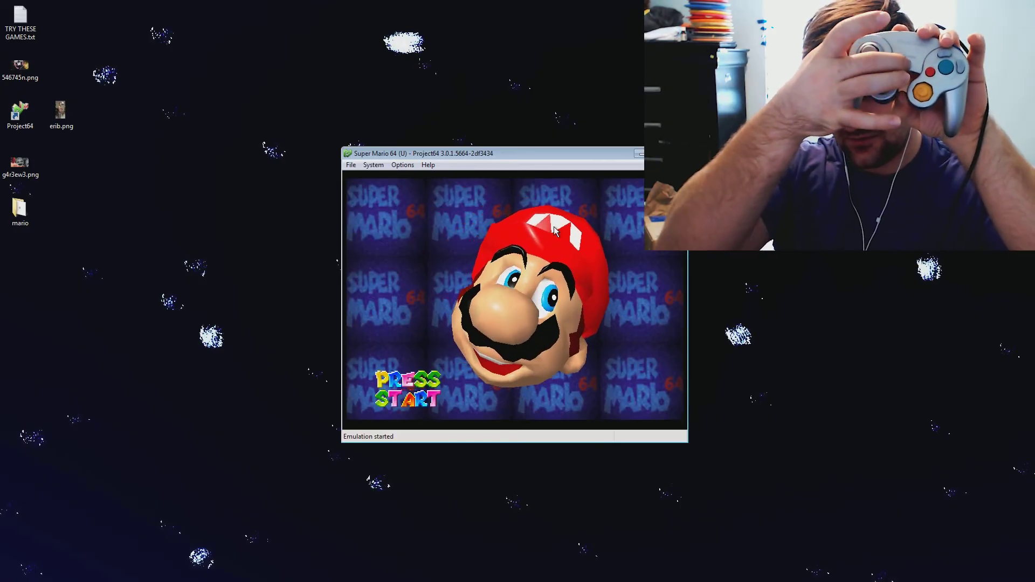
pyautogui.press('Return')
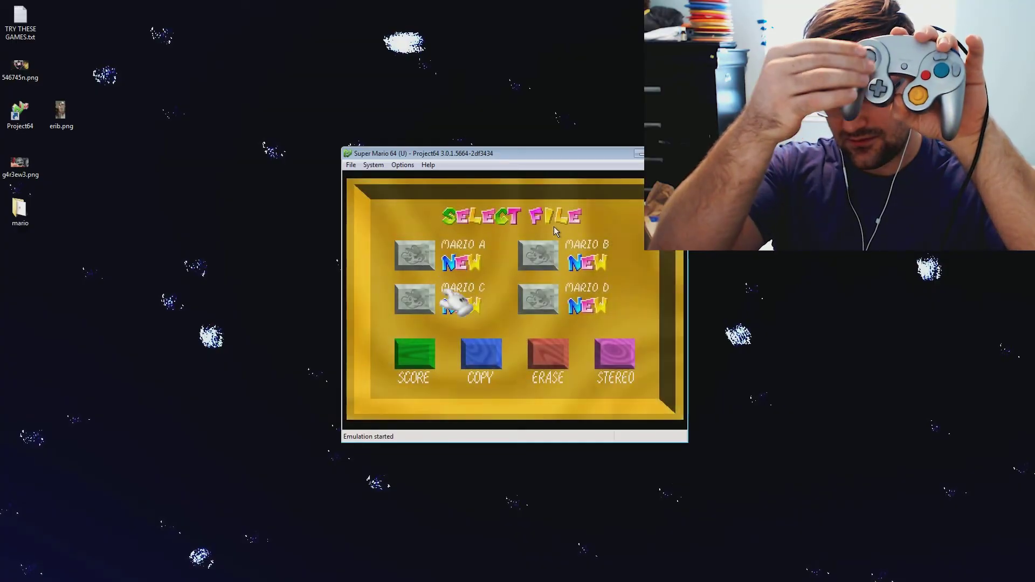